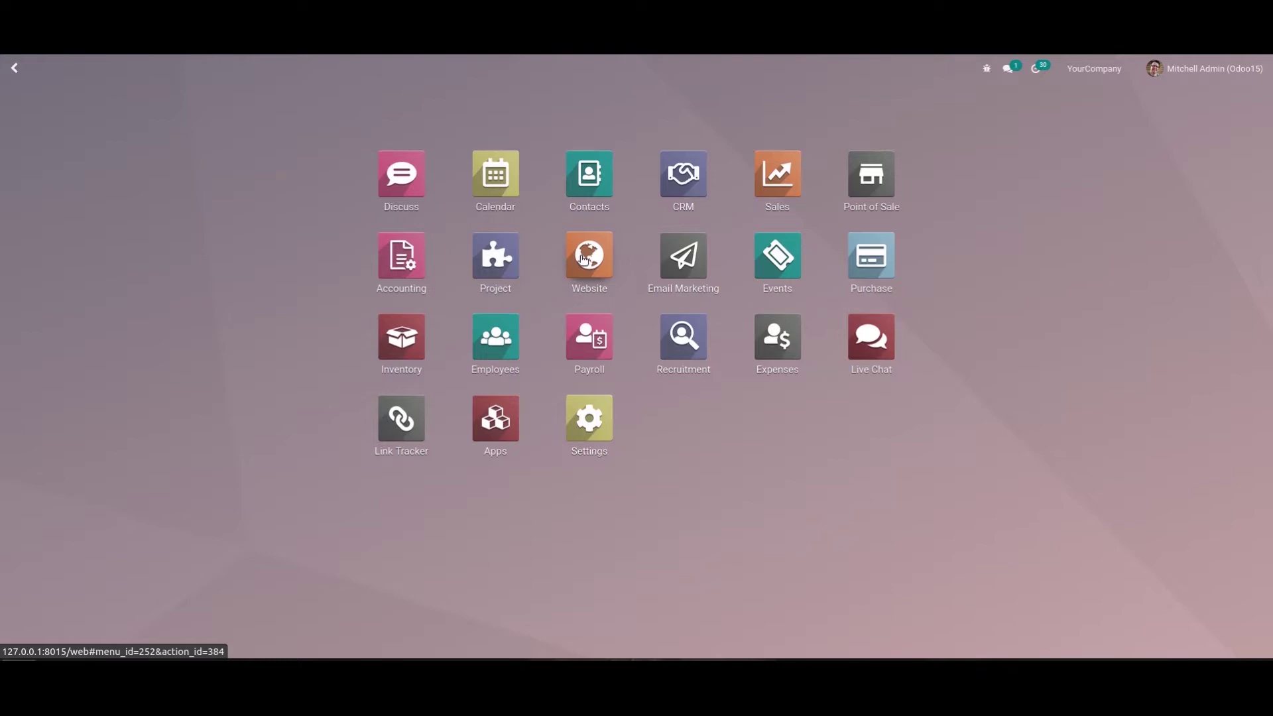
Open the Website app's eCommerce Dashboard showing July 2022 sales and its Configuration menu.
{"action": "left_click", "coordinate": [583, 258]}
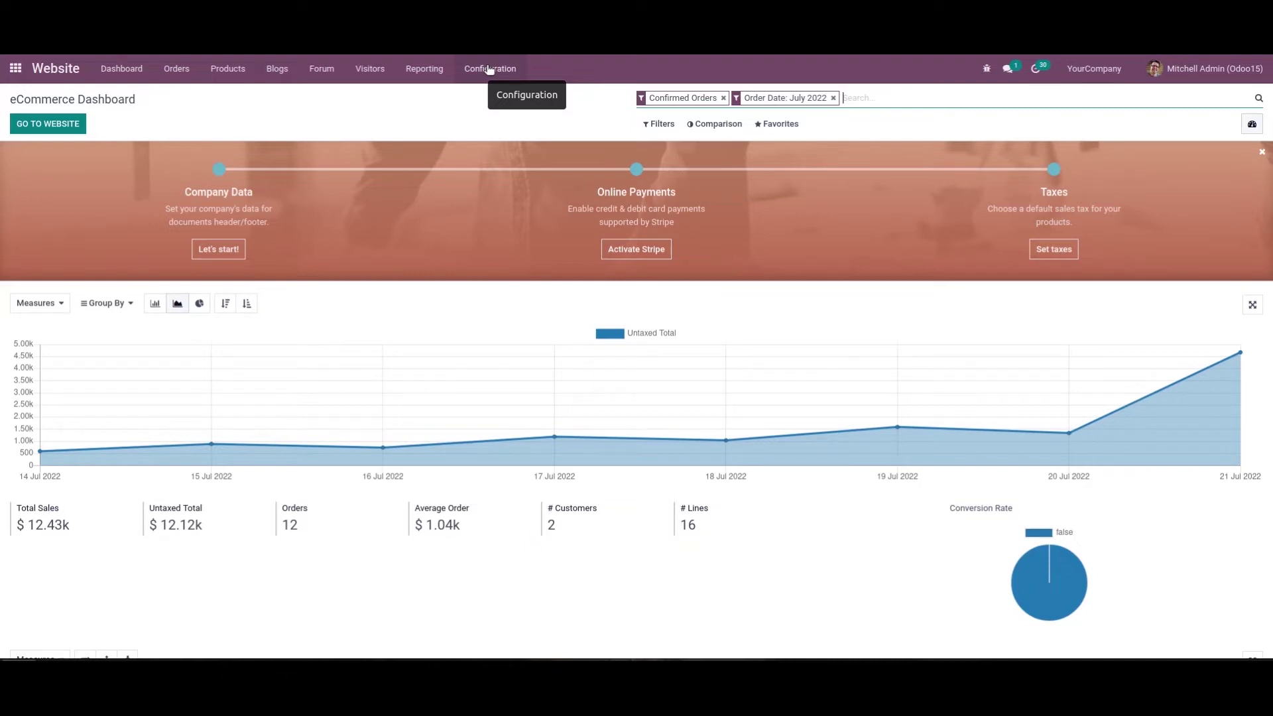
{"action": "left_click", "coordinate": [489, 70]}
Open Website Settings and check that Optional Products and Variants are enabled under Products.
{"action": "left_click", "coordinate": [488, 97]}
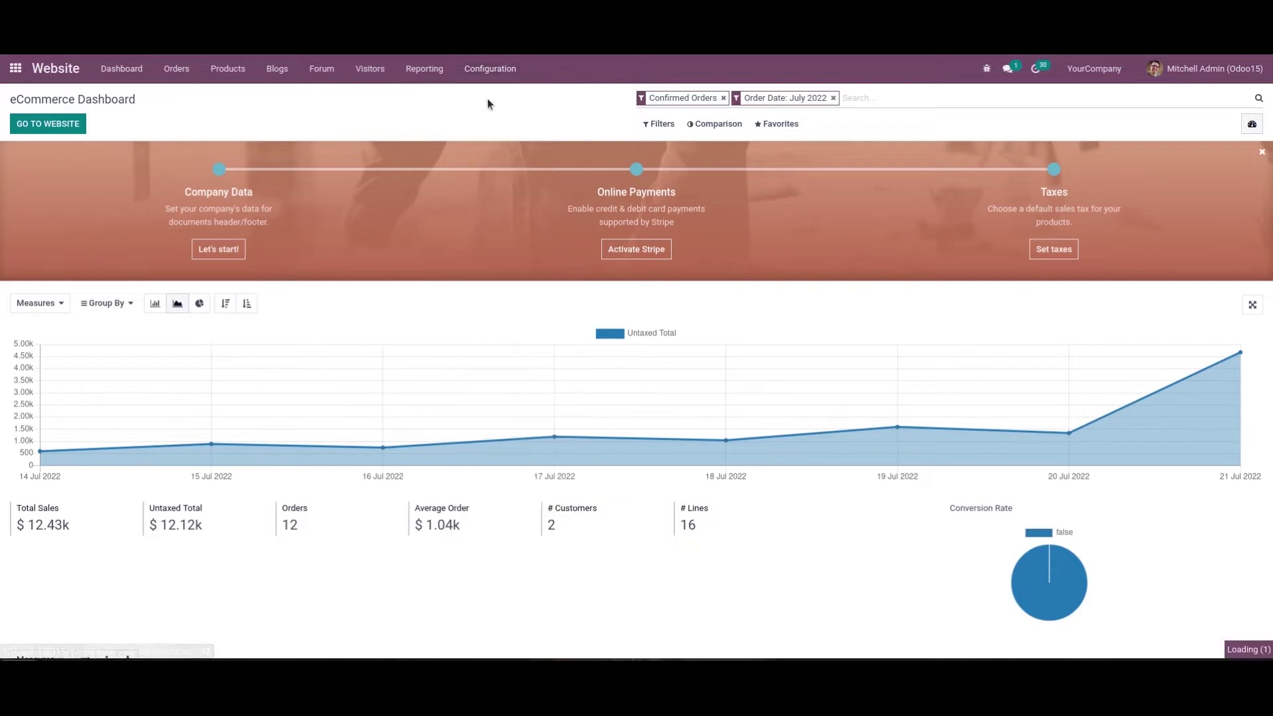
{"action": "scroll", "coordinate": [487, 370], "scroll_direction": "down", "scroll_amount": 2}
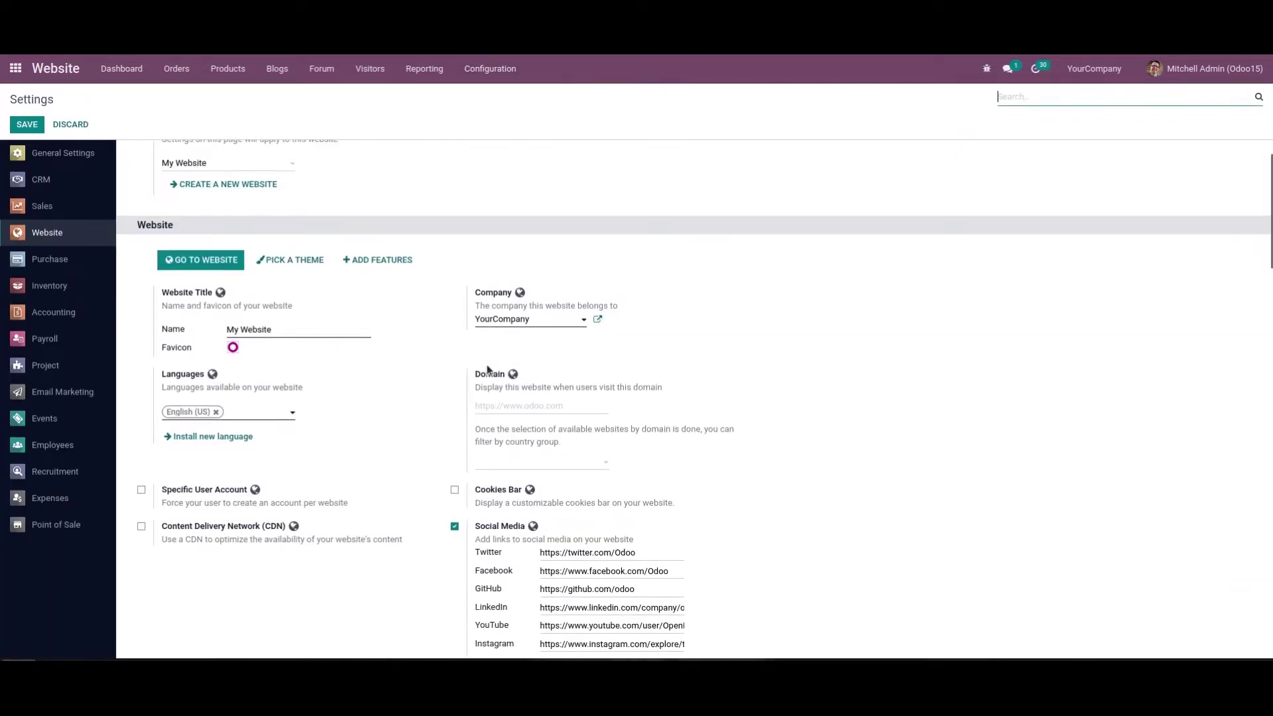
{"action": "scroll", "coordinate": [487, 370], "scroll_direction": "down", "scroll_amount": 10}
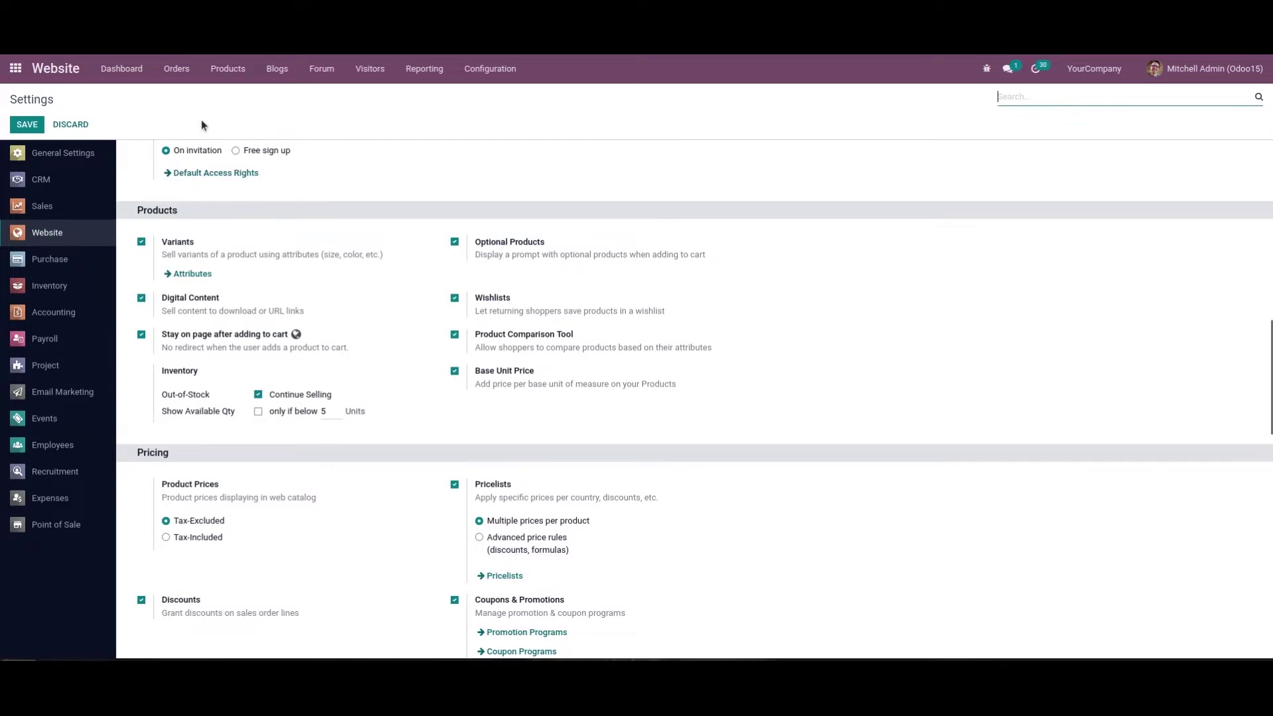
{"action": "left_click", "coordinate": [228, 69]}
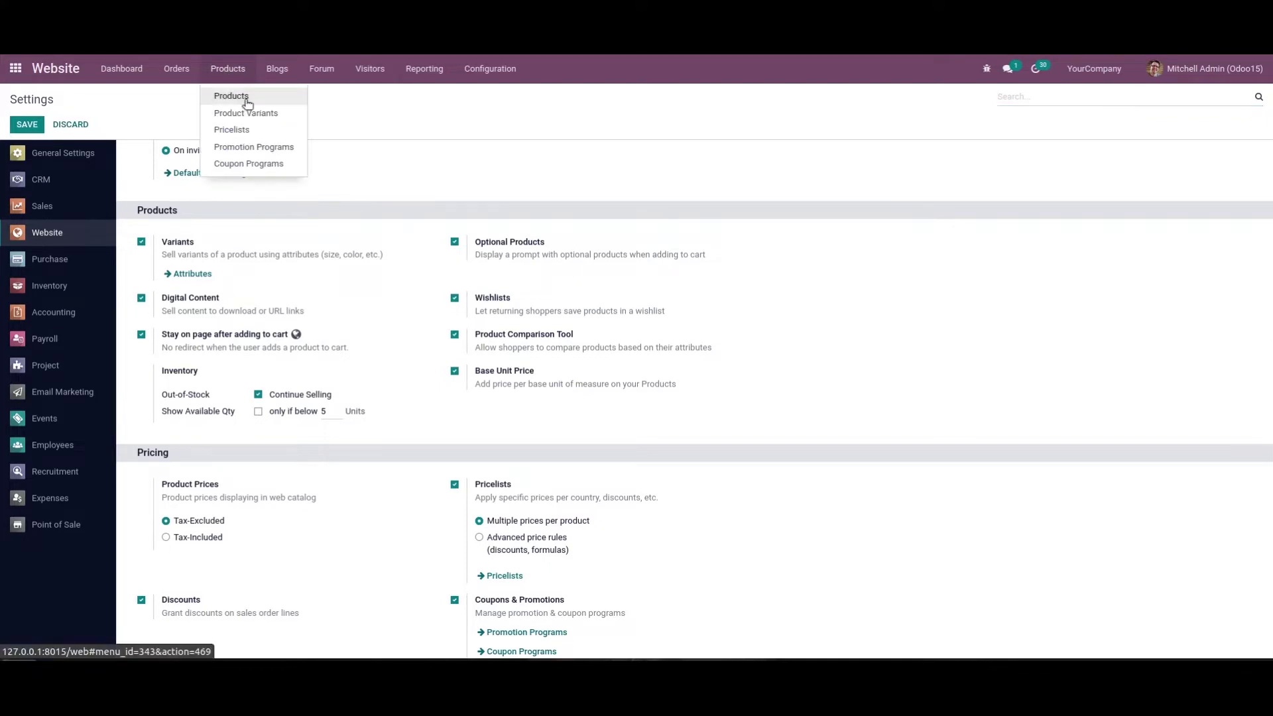
Create a new product named Laptop.
{"action": "left_click", "coordinate": [246, 101]}
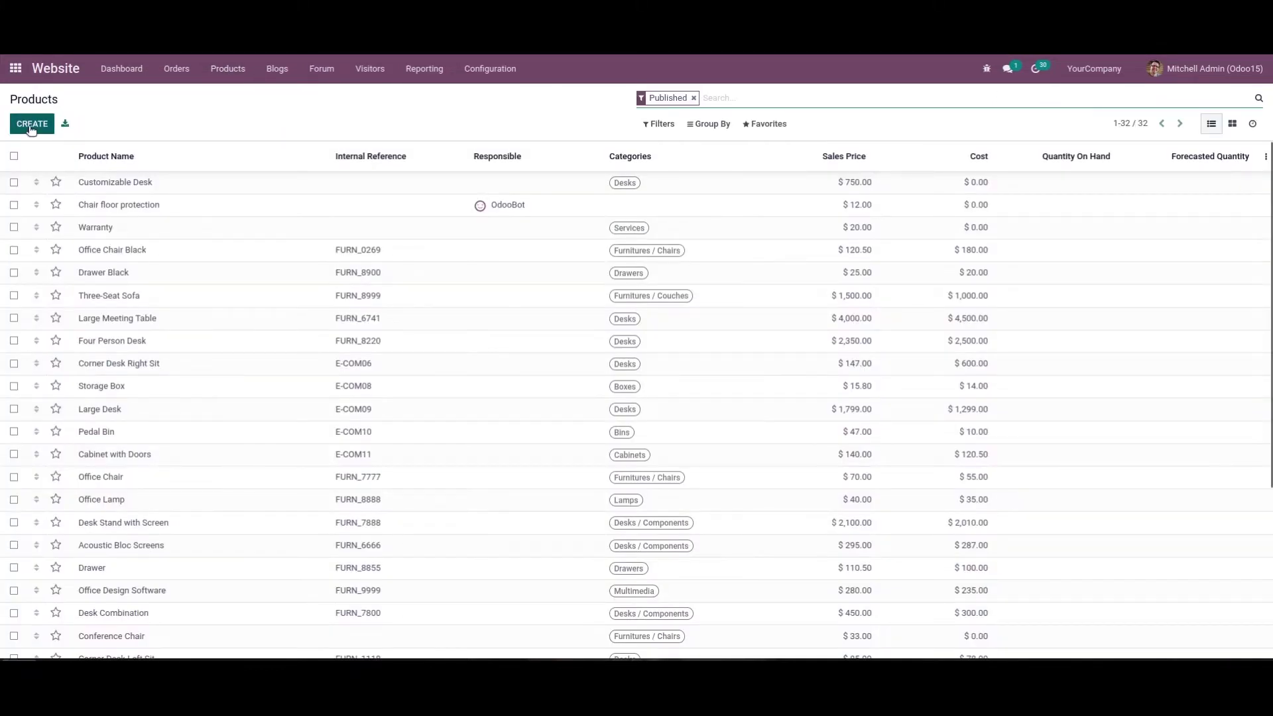
{"action": "left_click", "coordinate": [31, 125]}
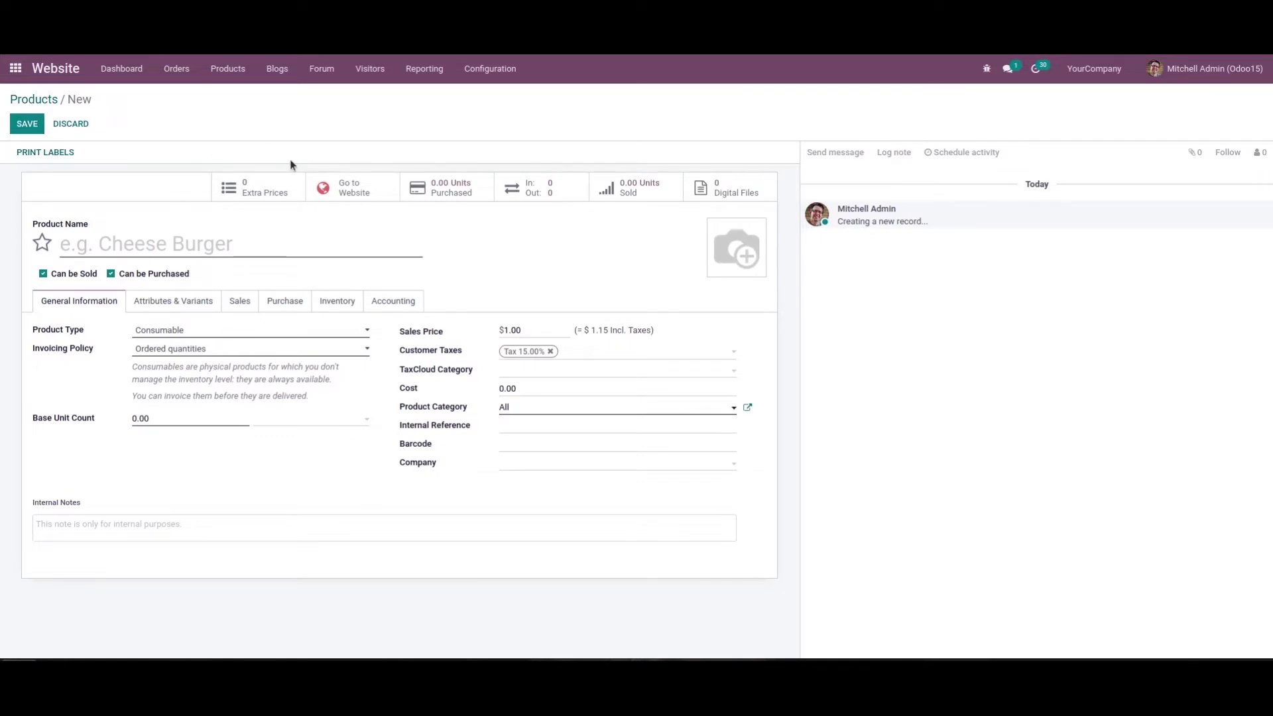
{"action": "left_click", "coordinate": [201, 244]}
{"action": "type", "text": "Laptop"}
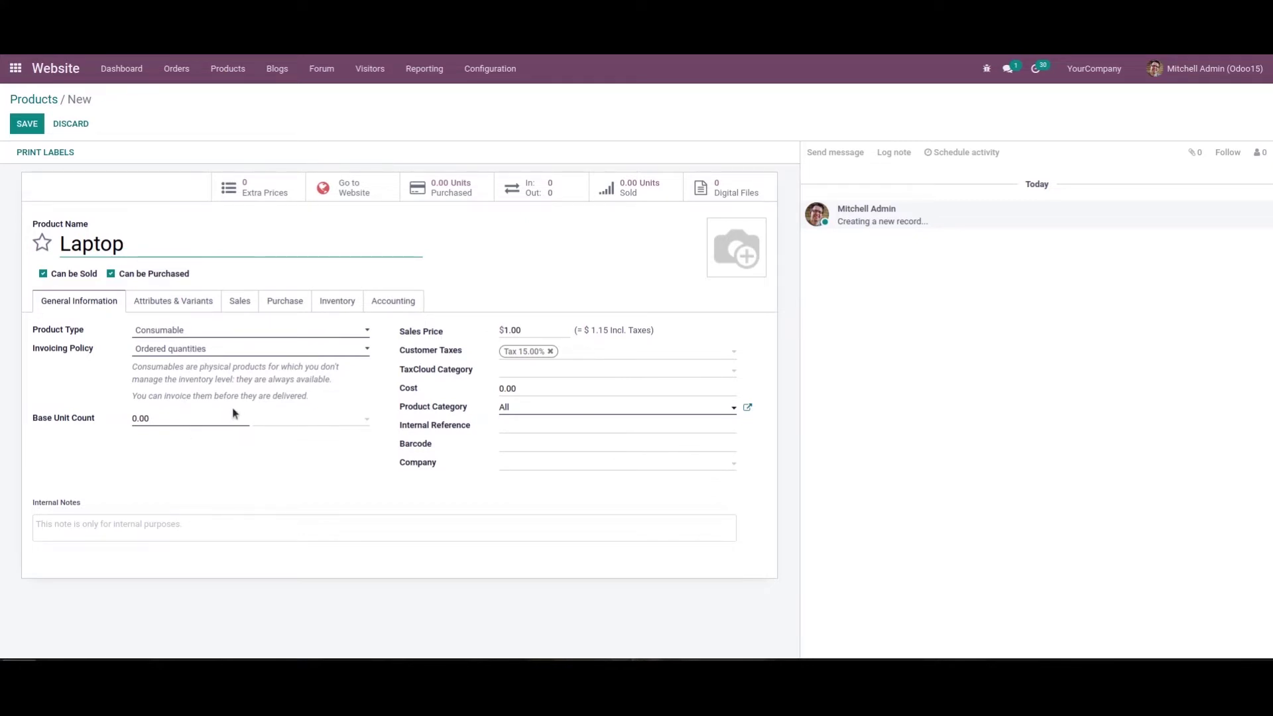
Set the Laptop's sales price to 4500.
{"action": "left_click", "coordinate": [506, 329]}
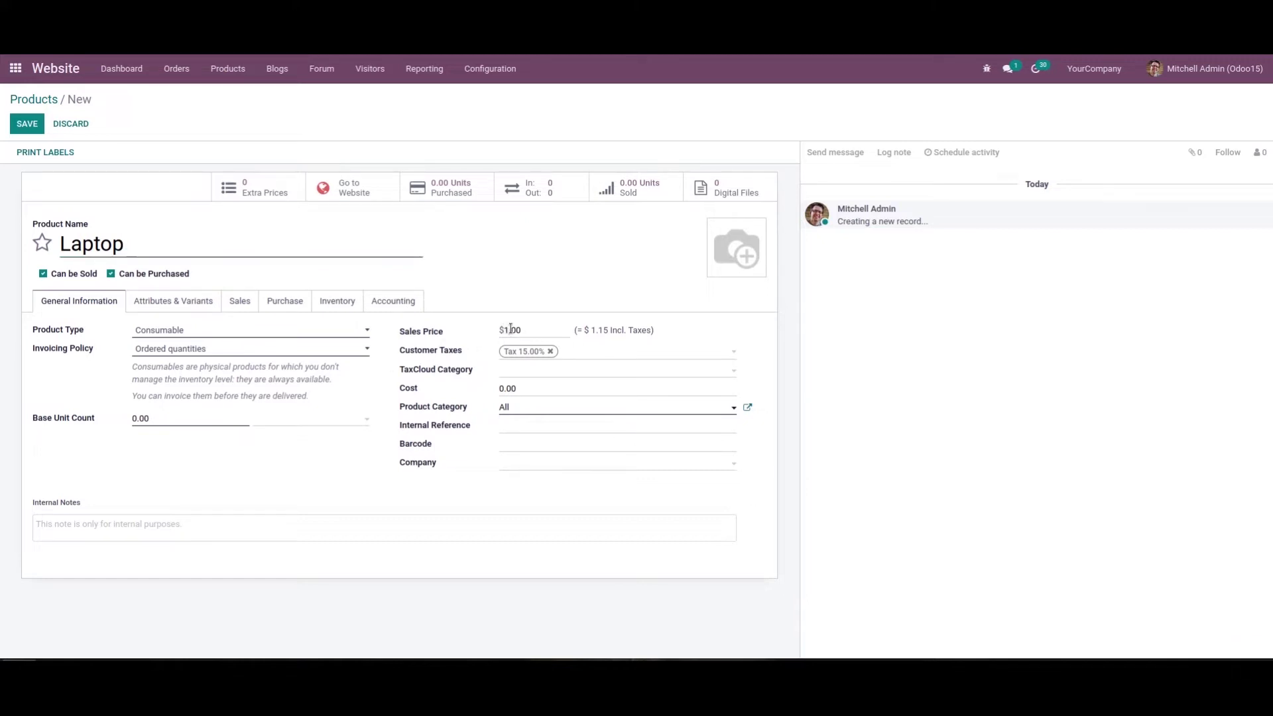
{"action": "double_click", "coordinate": [502, 329]}
{"action": "type", "text": "400"}
{"action": "key", "text": "BackSpace"}
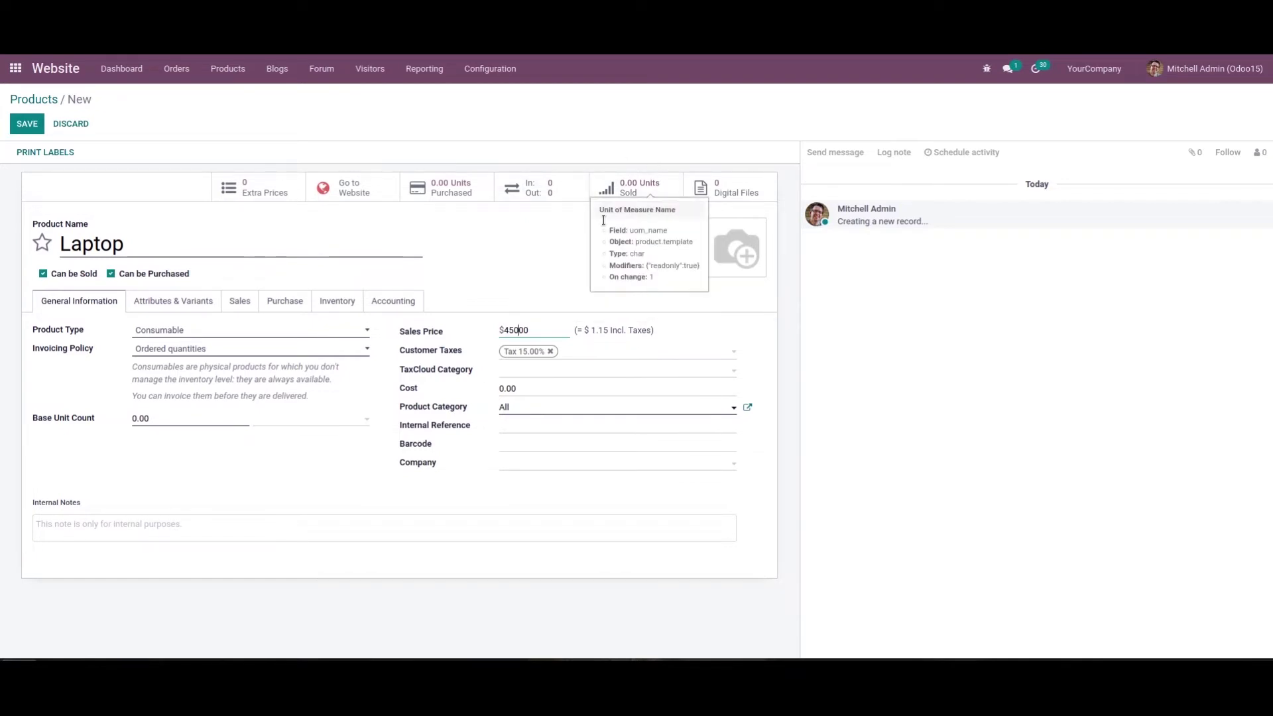
{"action": "left_click", "coordinate": [241, 301]}
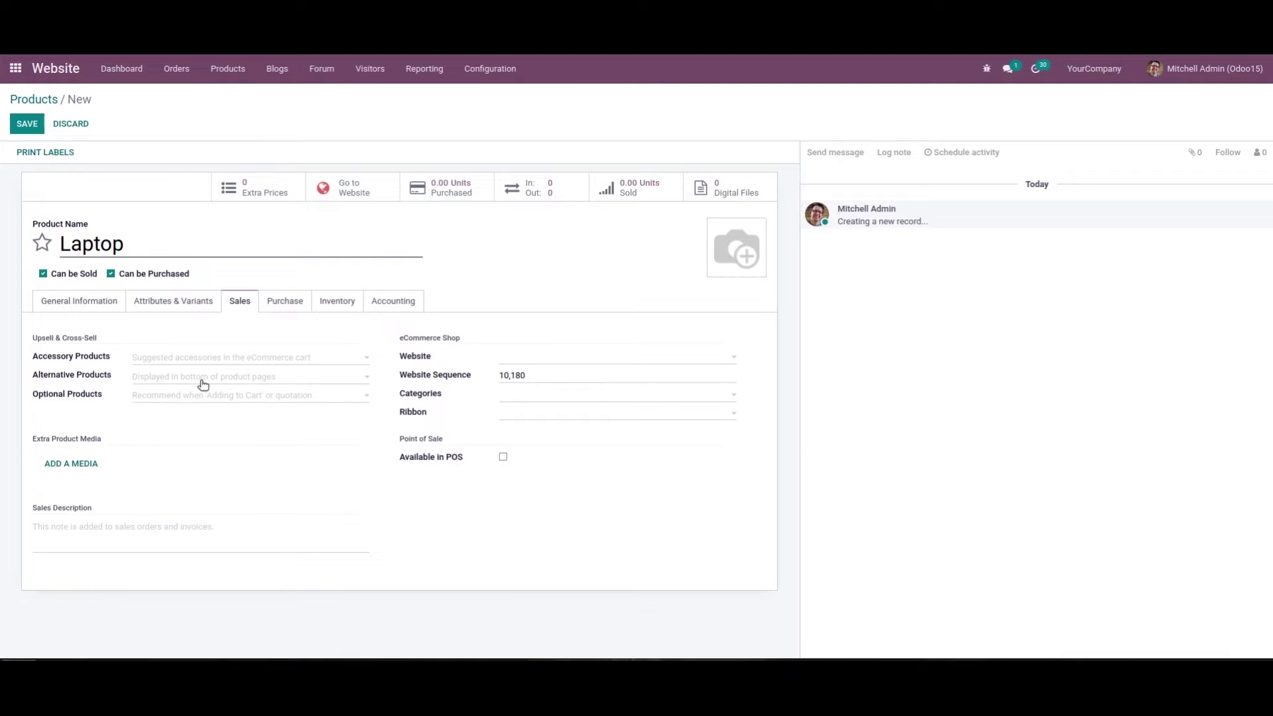
Set optional product 2 year warranty, alternatives Key Board and Mouse, and accessory Head Set.
{"action": "left_click", "coordinate": [189, 396]}
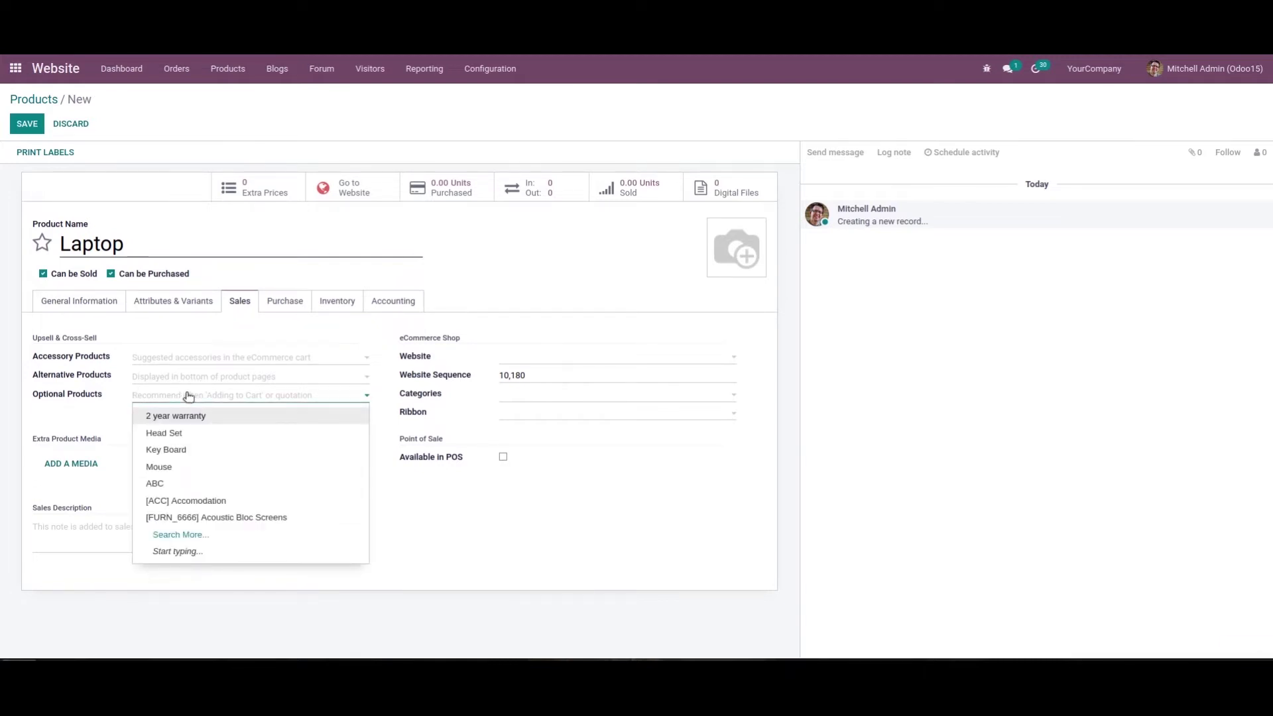
{"action": "left_click", "coordinate": [224, 416]}
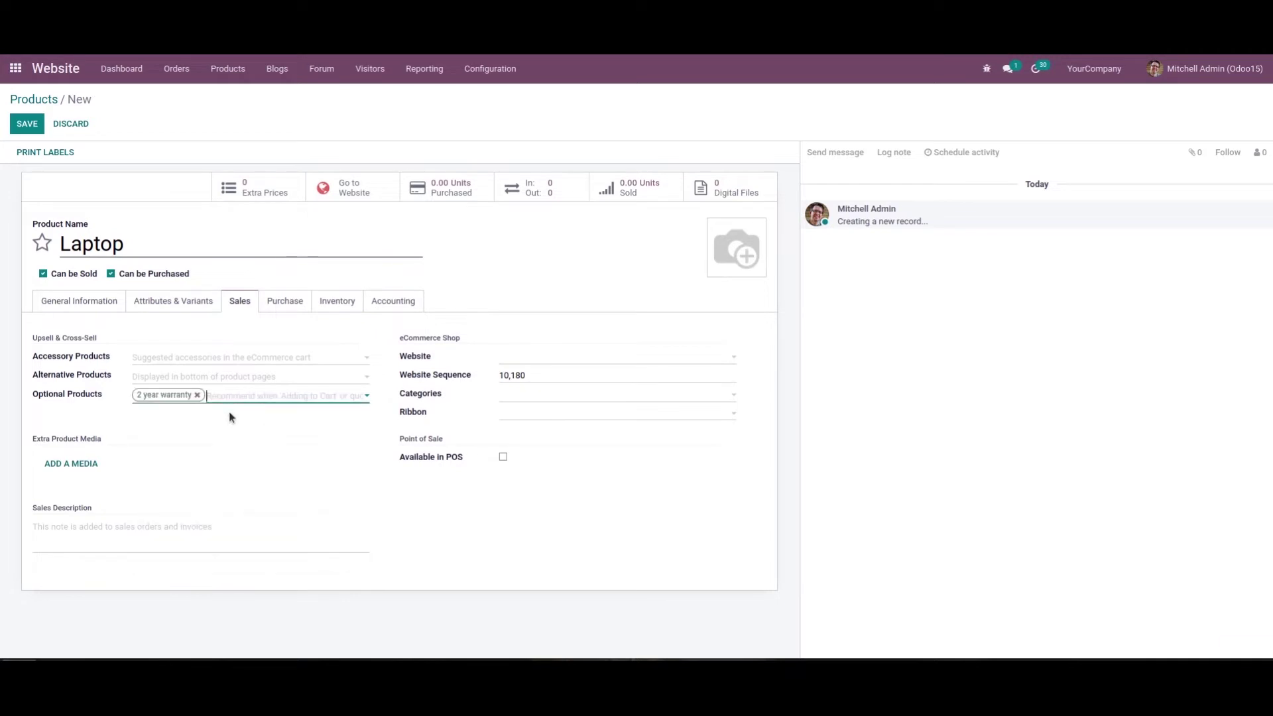
{"action": "left_click", "coordinate": [179, 374]}
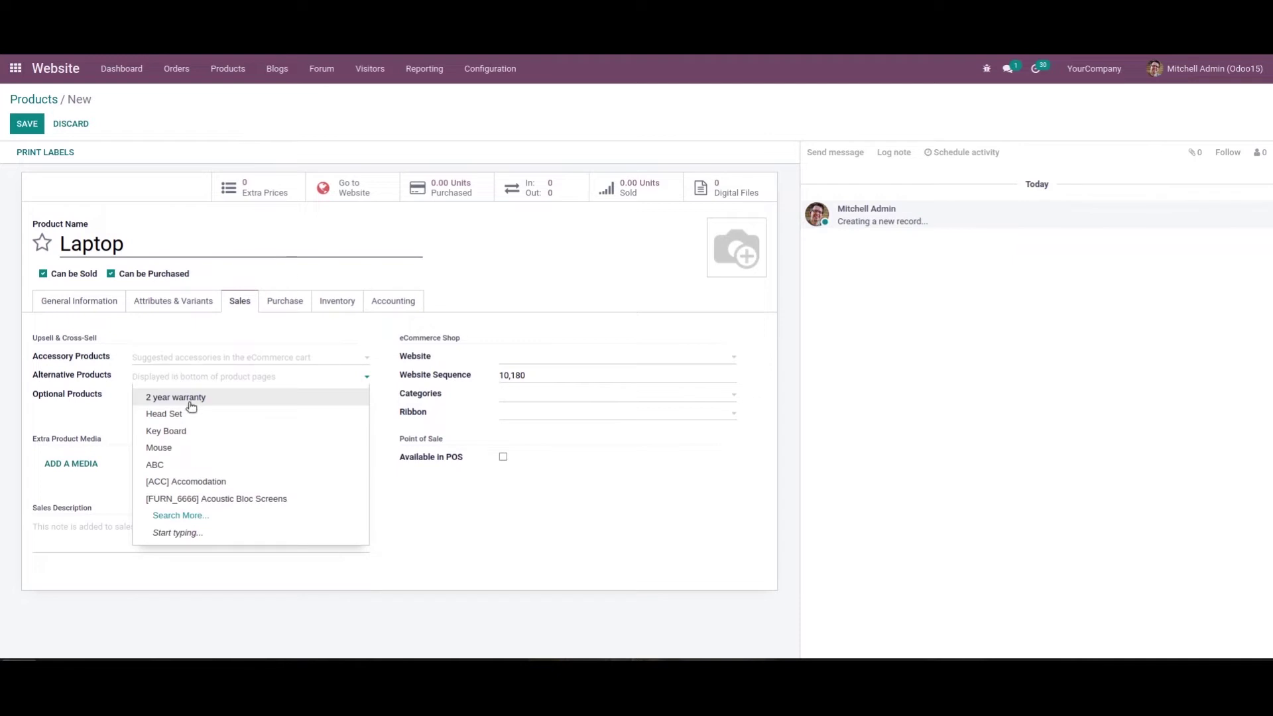
{"action": "left_click", "coordinate": [197, 432]}
{"action": "left_click", "coordinate": [207, 378]}
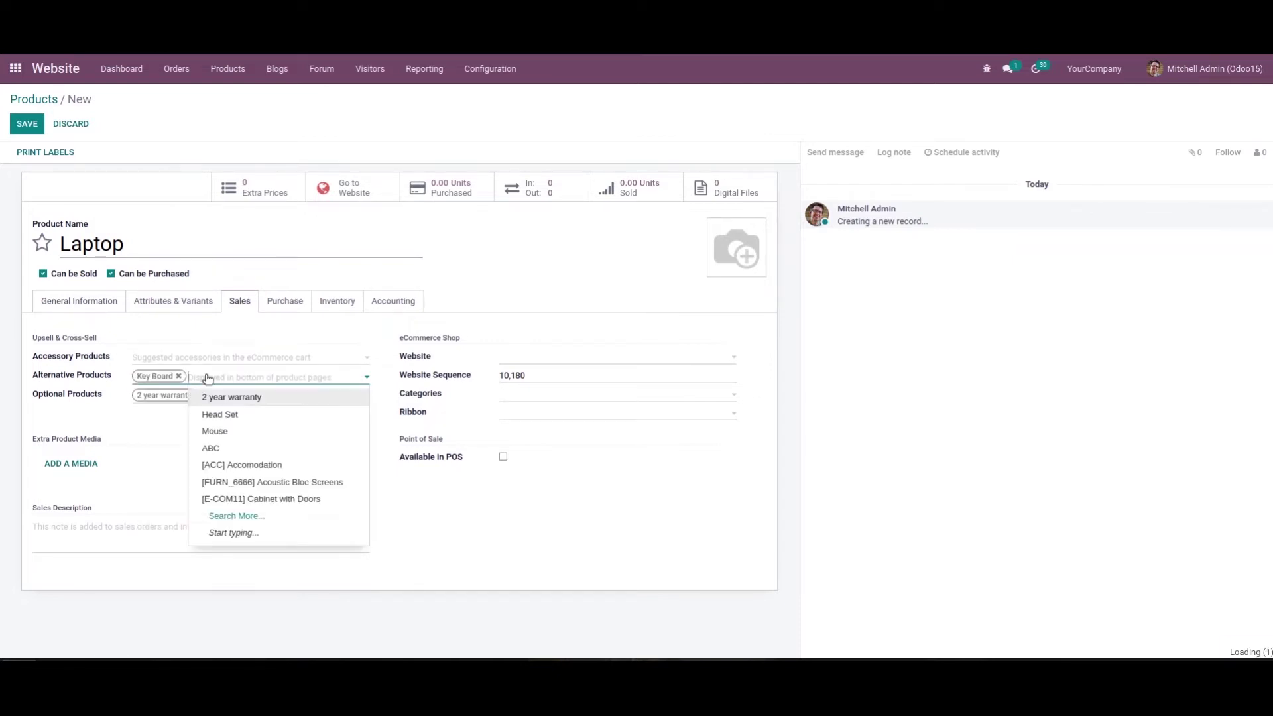
{"action": "left_click", "coordinate": [229, 432]}
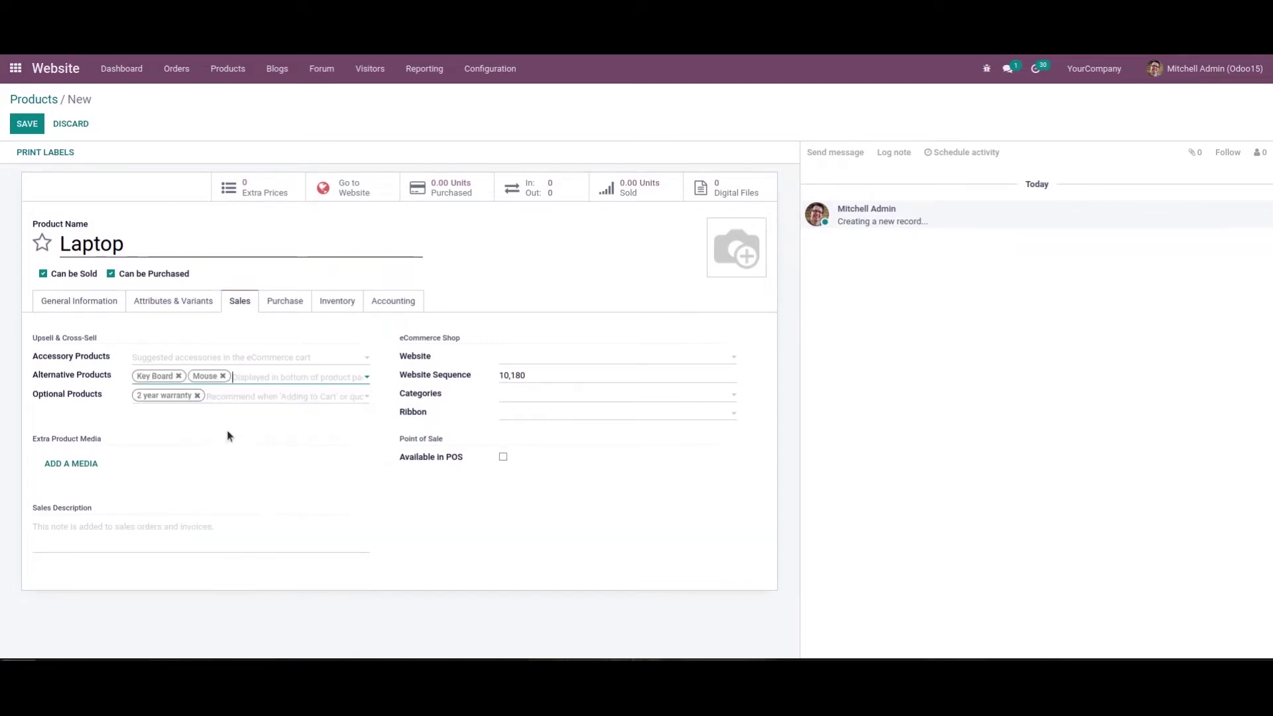
{"action": "left_click", "coordinate": [178, 359]}
{"action": "left_click", "coordinate": [214, 412]}
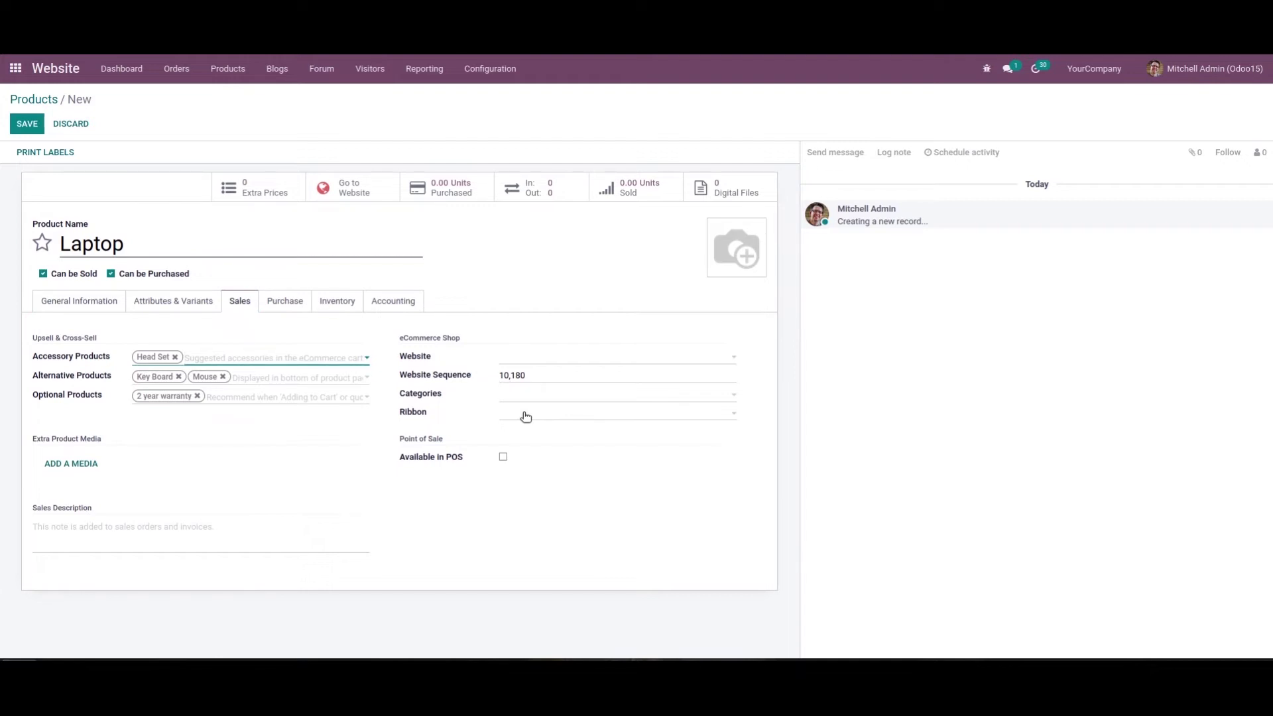
{"action": "left_click", "coordinate": [526, 416]}
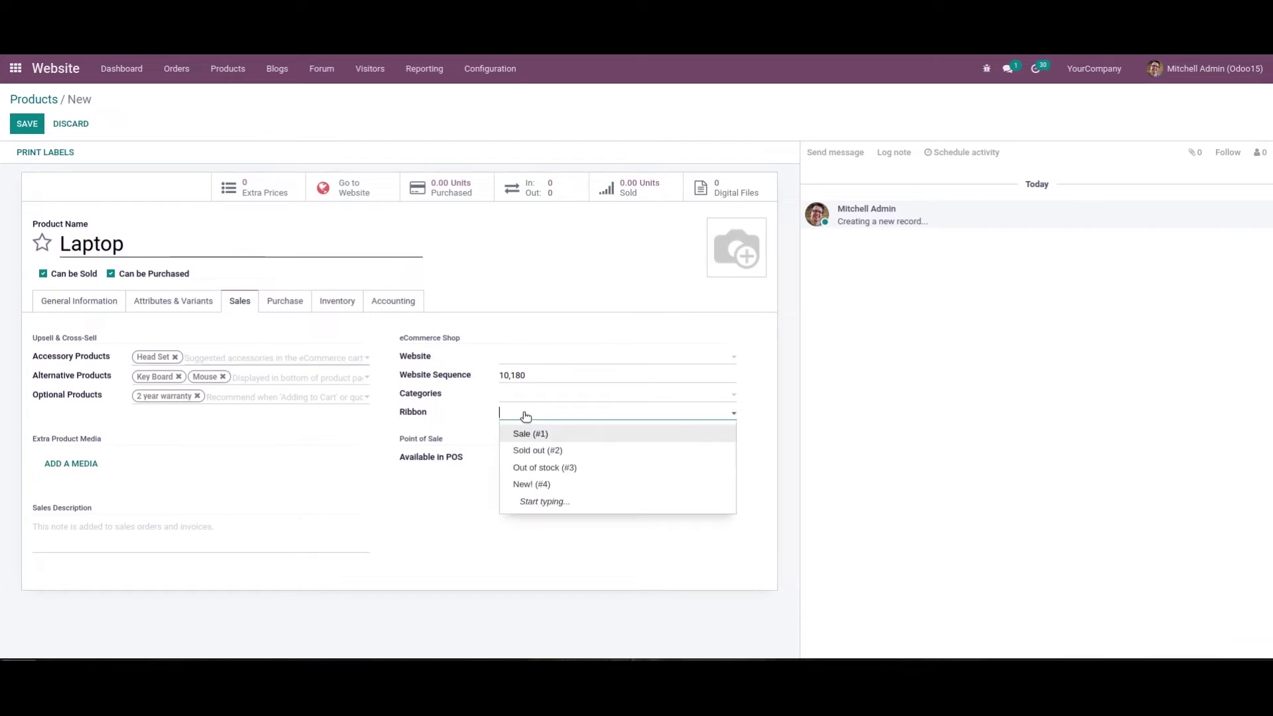
Give the Laptop the New! ribbon and Website Sequence 1, leaving Categories empty, then save.
{"action": "left_click", "coordinate": [537, 483]}
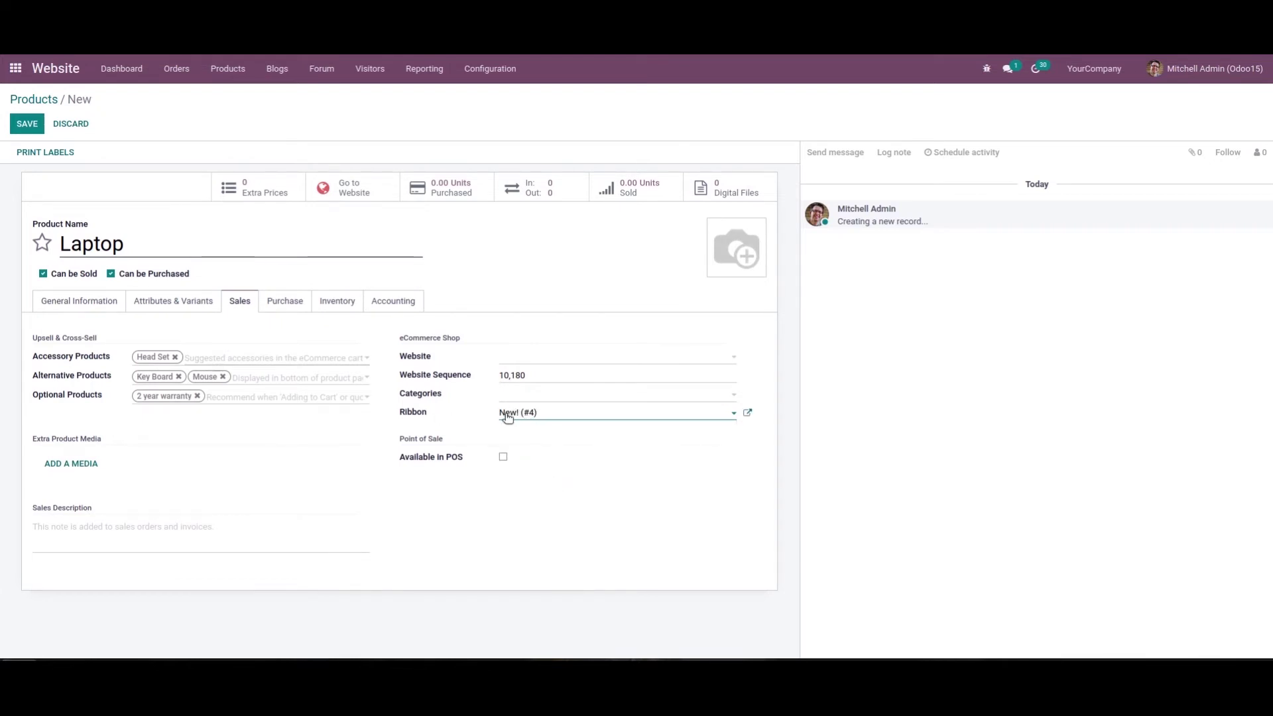
{"action": "left_click", "coordinate": [521, 398]}
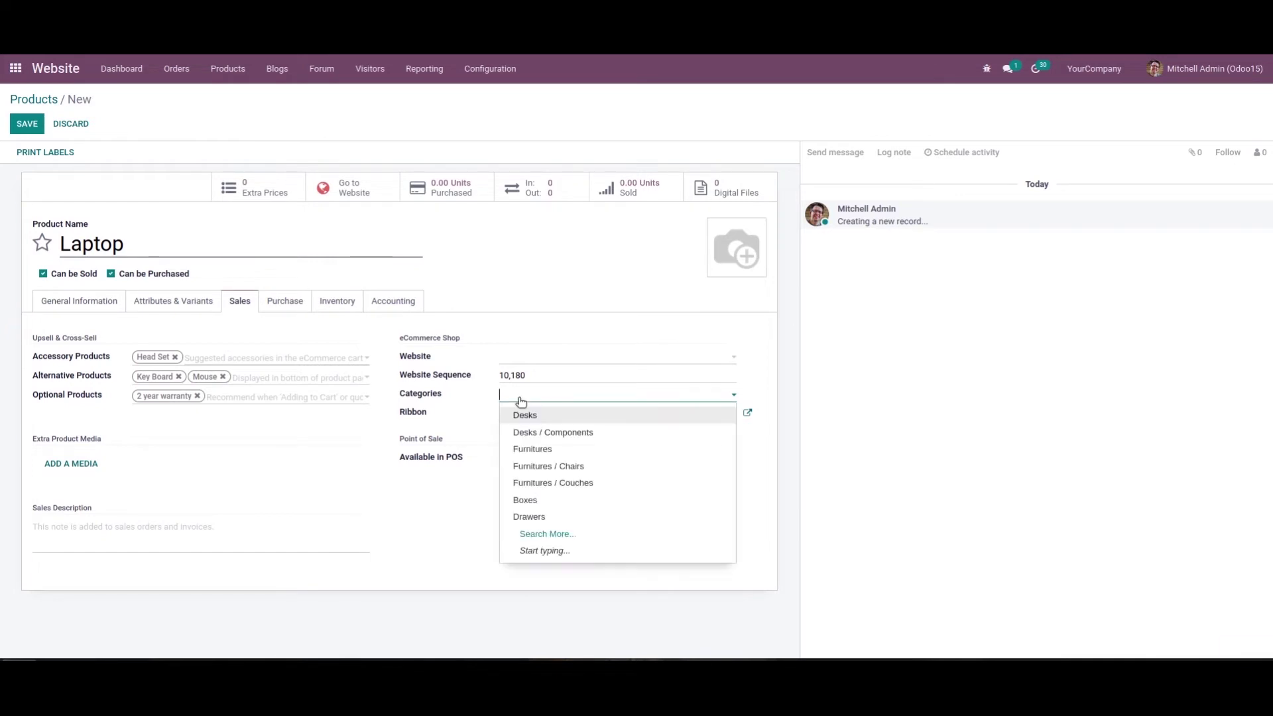
{"action": "left_click", "coordinate": [536, 395]}
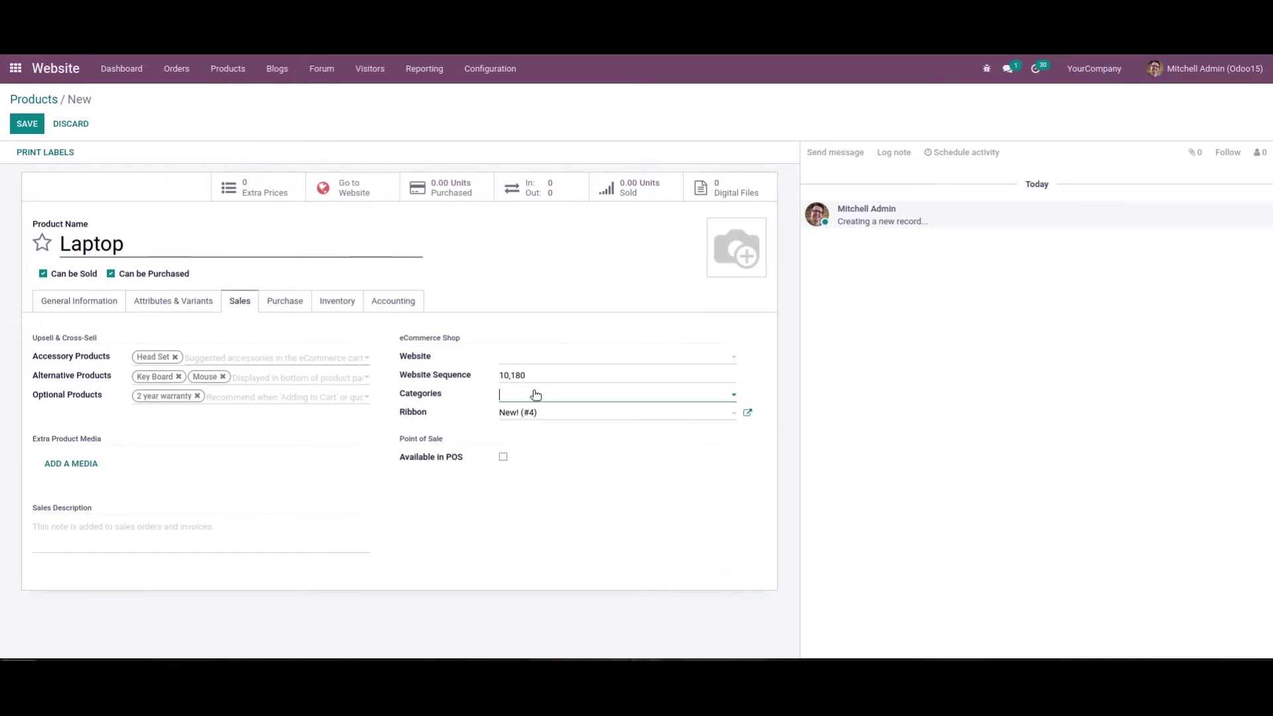
{"action": "left_click", "coordinate": [524, 375]}
{"action": "left_click_drag", "start_coordinate": [509, 375], "coordinate": [544, 384]}
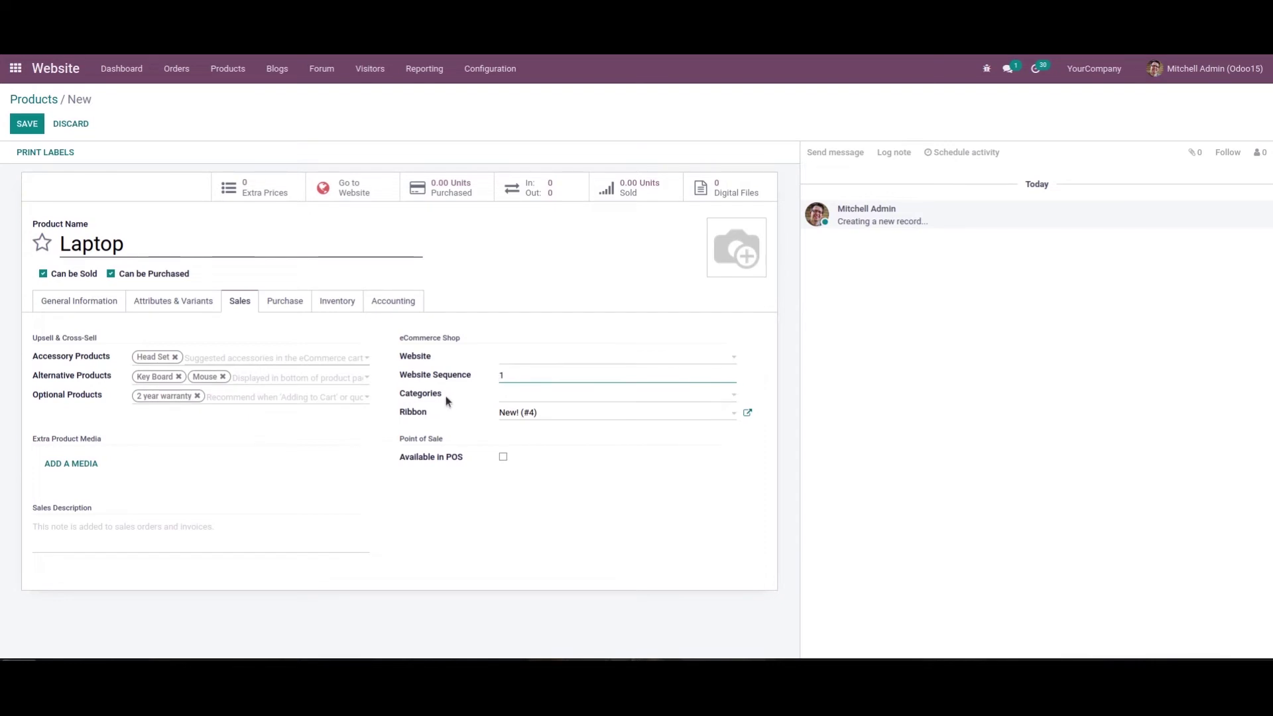
{"action": "left_click", "coordinate": [20, 125]}
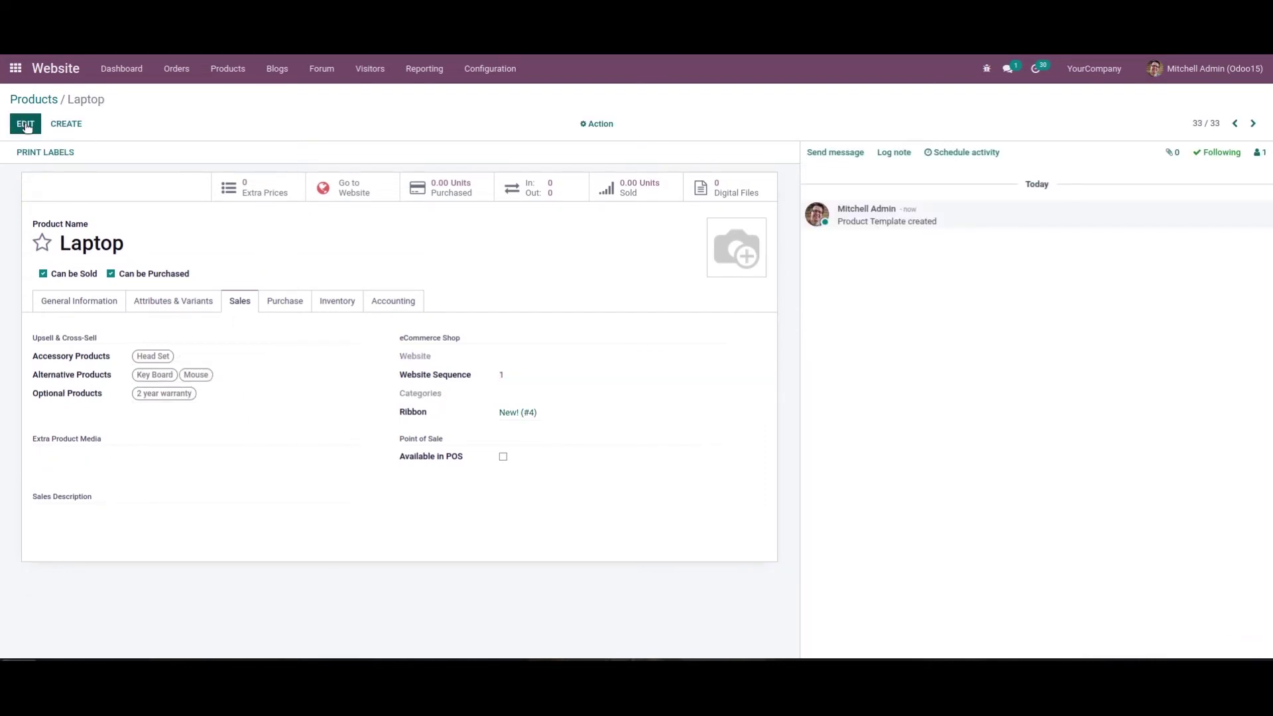
Publish the Laptop on the website and open its $45,000.00 page from the shop.
{"action": "left_click", "coordinate": [355, 192]}
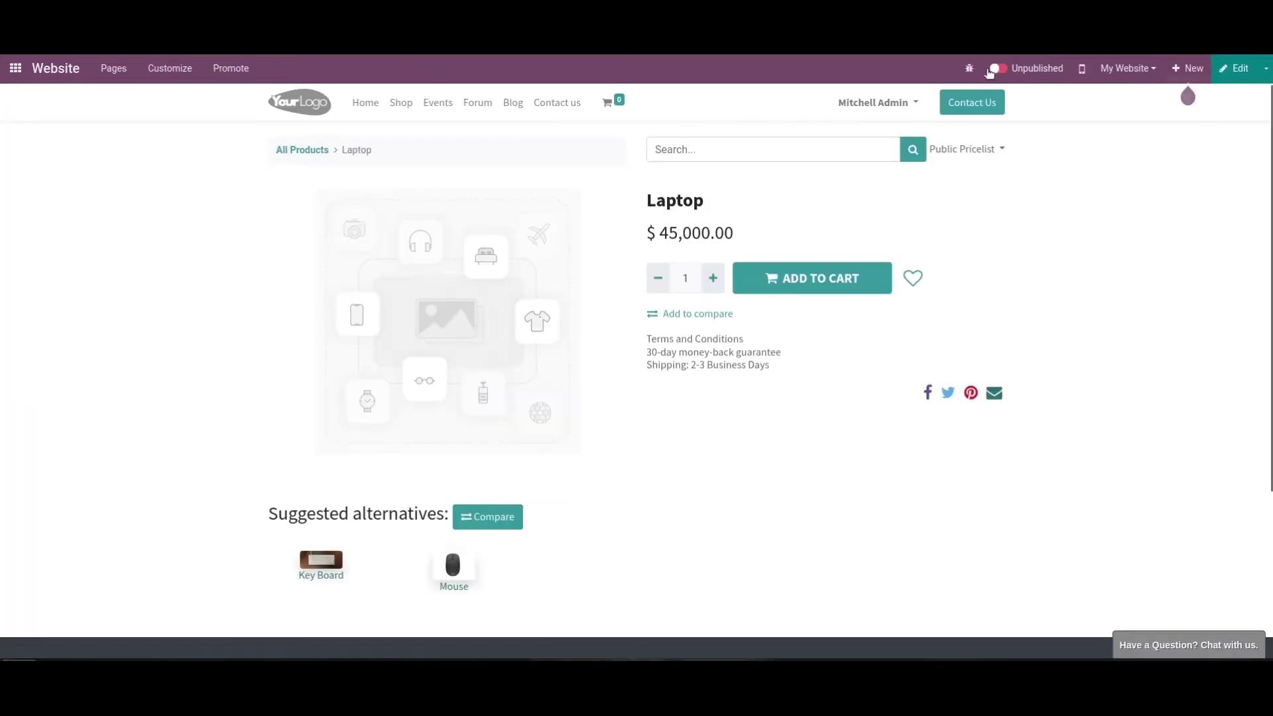
{"action": "left_click", "coordinate": [995, 69]}
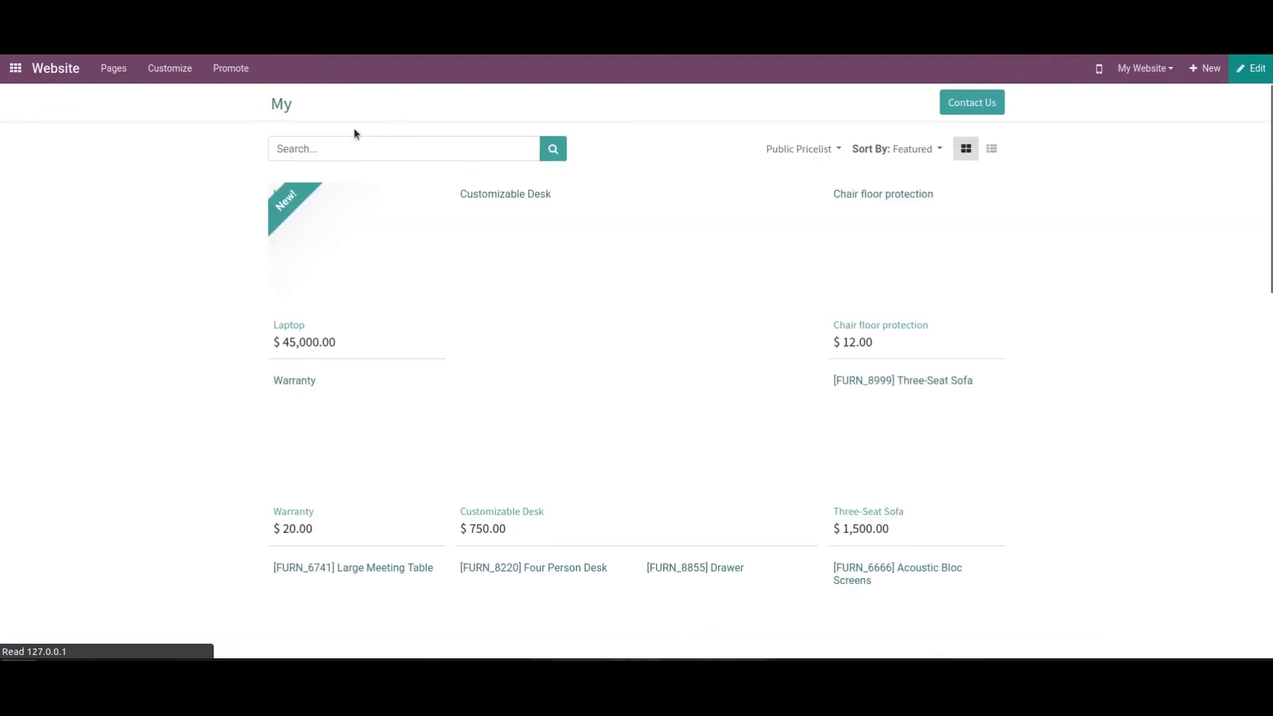
{"action": "mouse_move", "coordinate": [390, 268]}
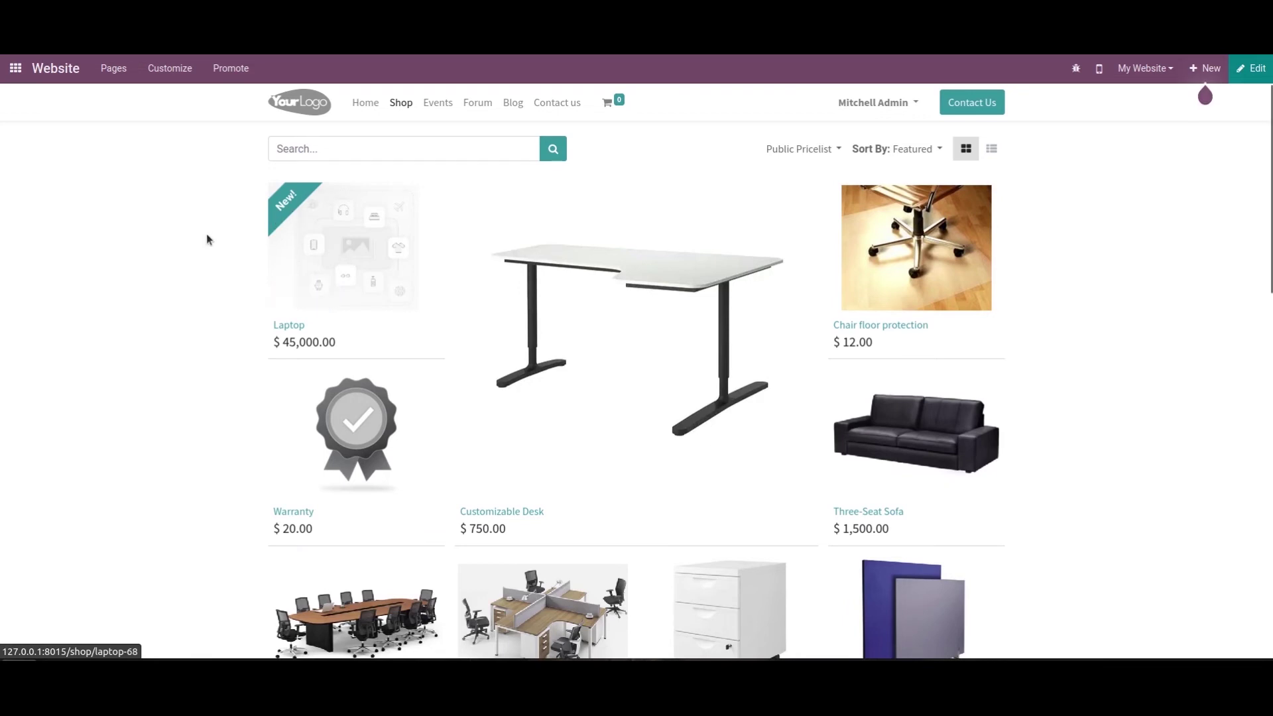
{"action": "mouse_move", "coordinate": [300, 207]}
{"action": "left_click", "coordinate": [388, 256]}
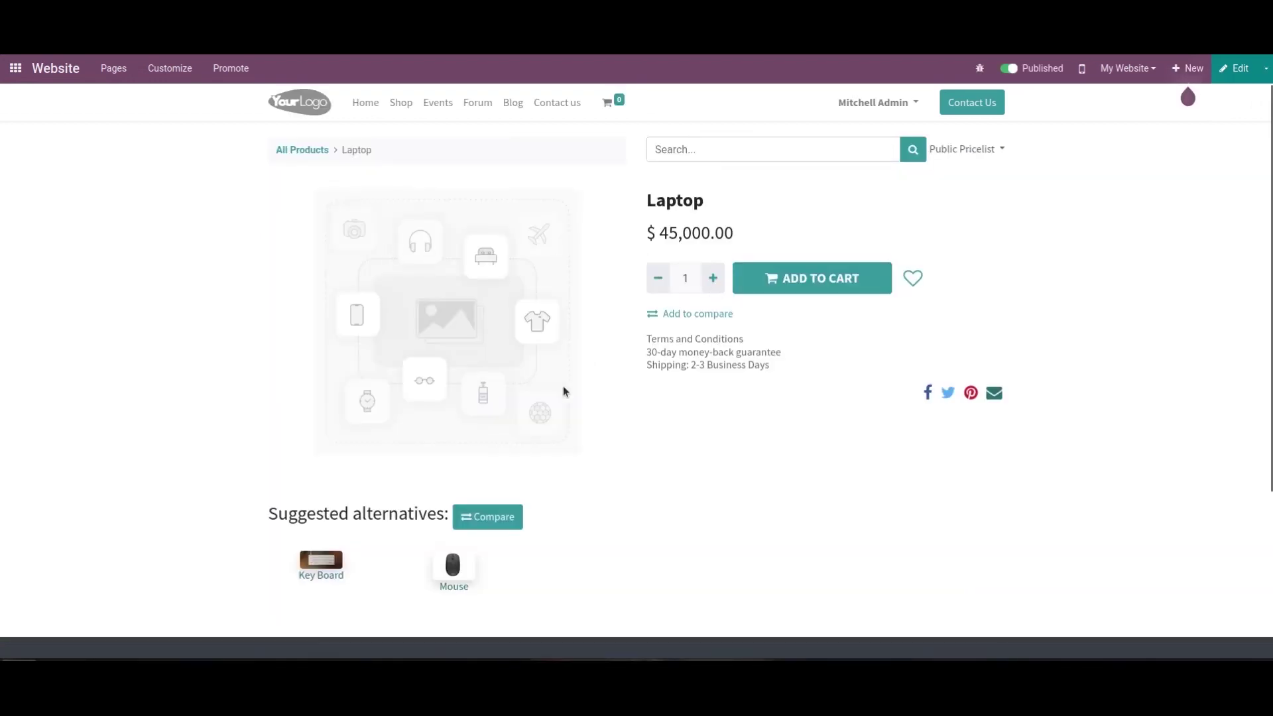
Compare the Laptop with its Key Board and Mouse alternatives, then return and add it to the cart.
{"action": "scroll", "coordinate": [602, 497], "scroll_direction": "down", "scroll_amount": 3}
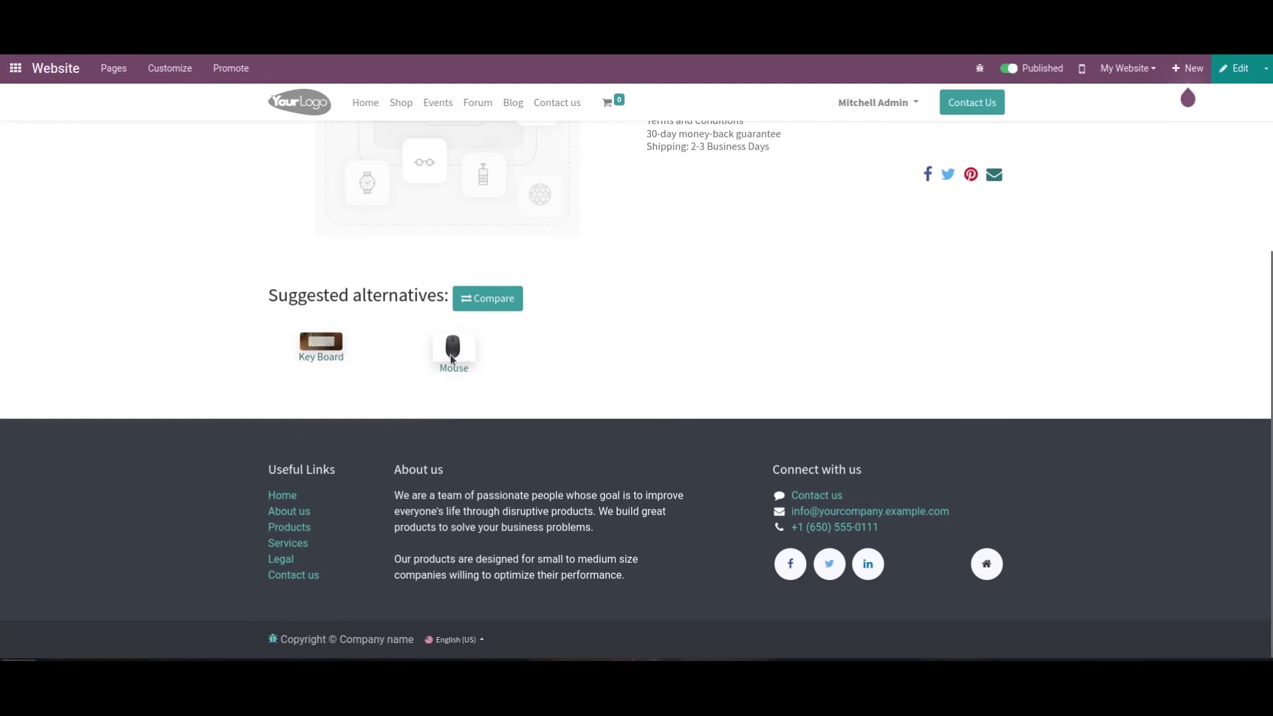
{"action": "scroll", "coordinate": [464, 371], "scroll_direction": "up", "scroll_amount": 2}
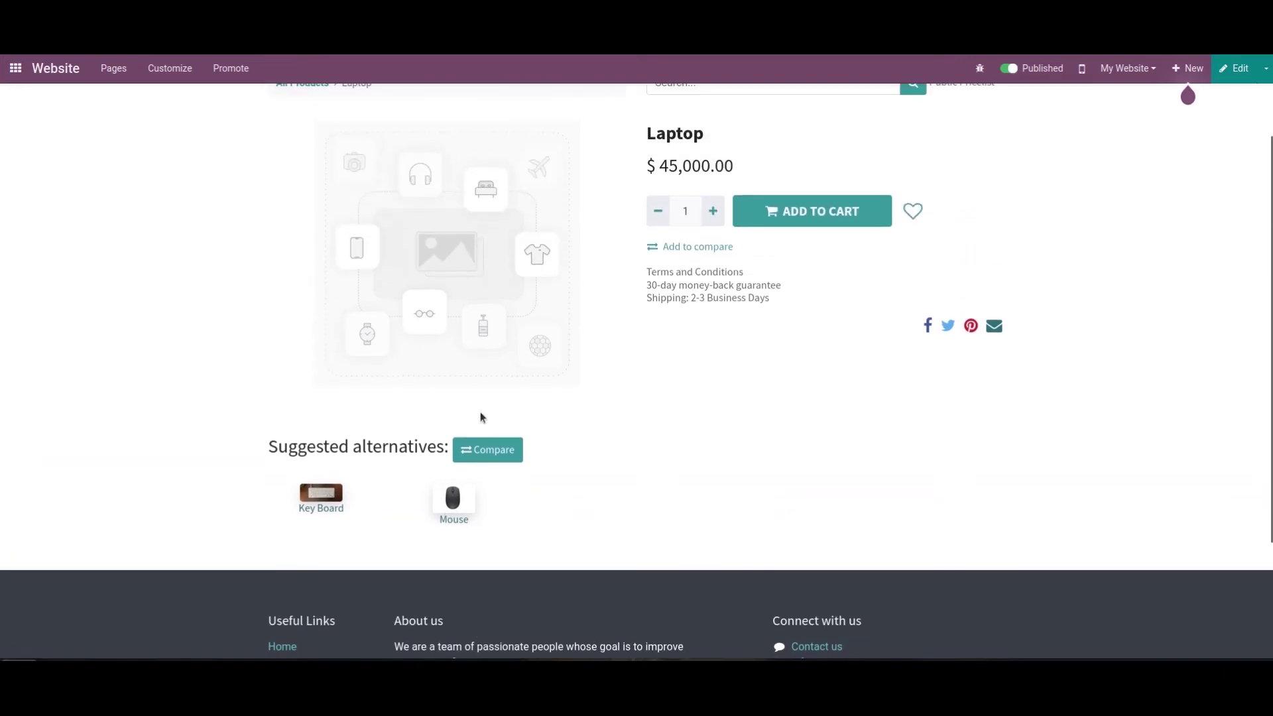
{"action": "left_click", "coordinate": [490, 451]}
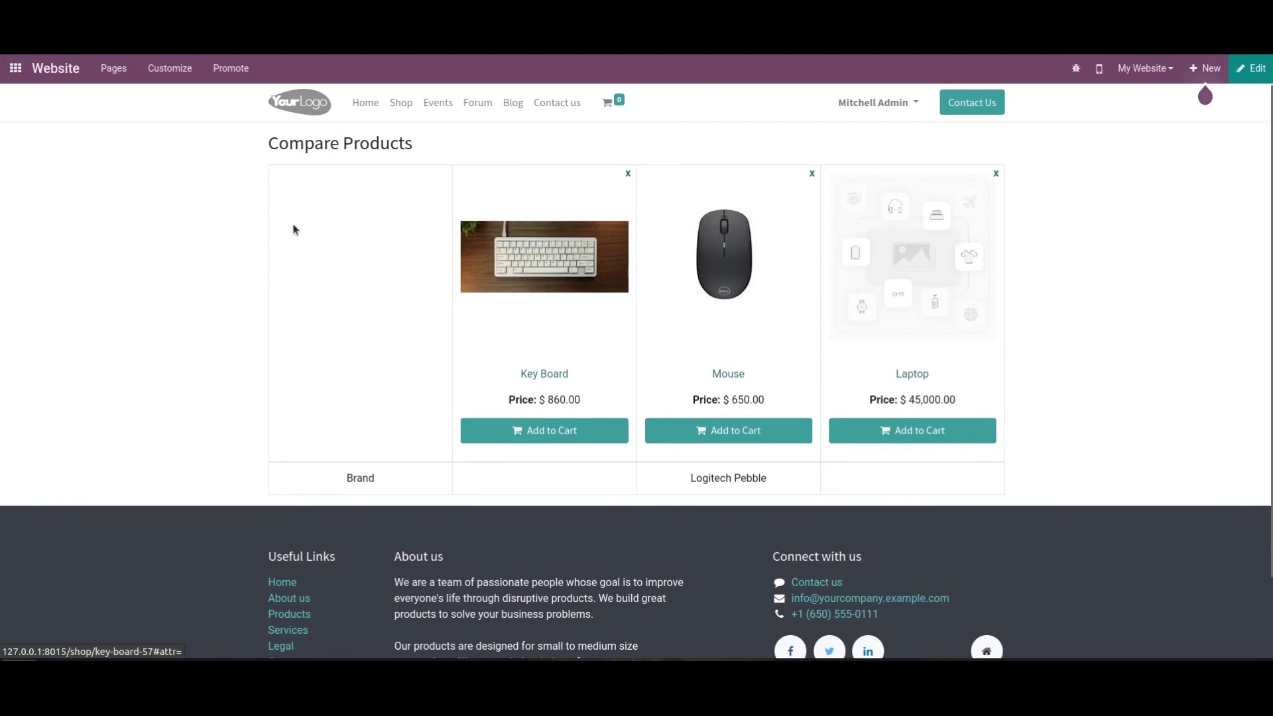
{"action": "key", "text": "alt+Left"}
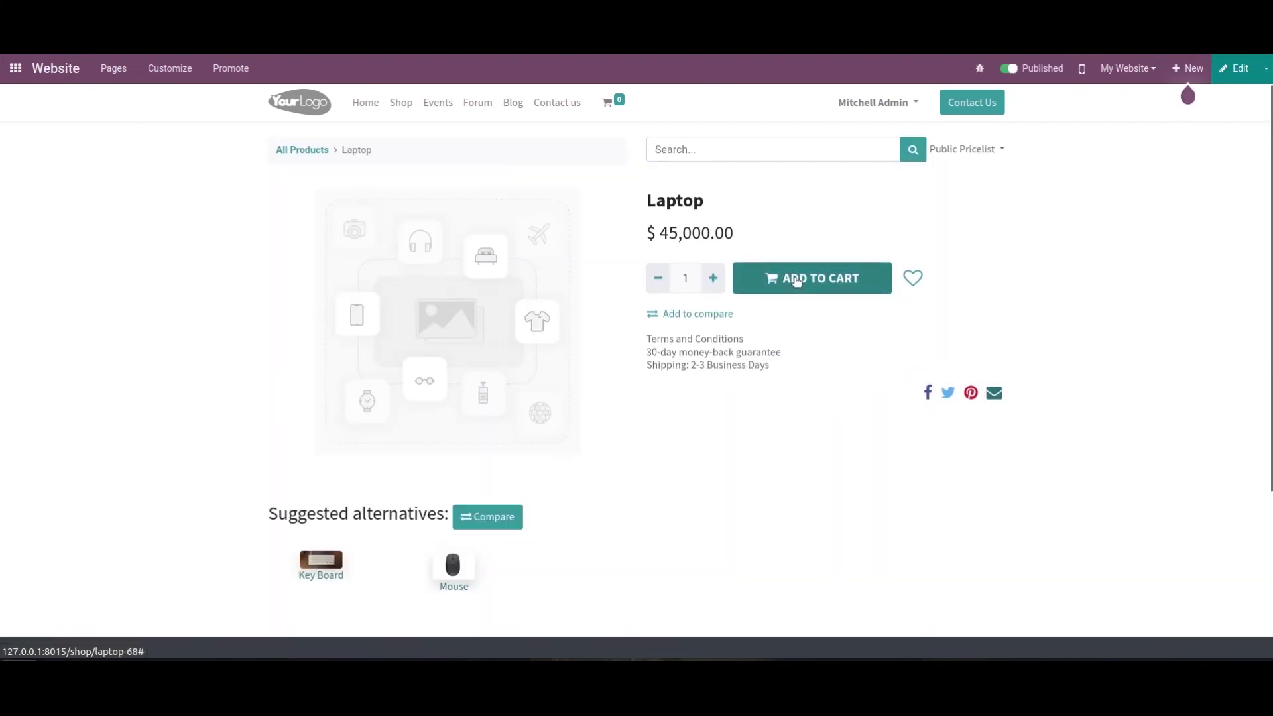
{"action": "left_click", "coordinate": [795, 285]}
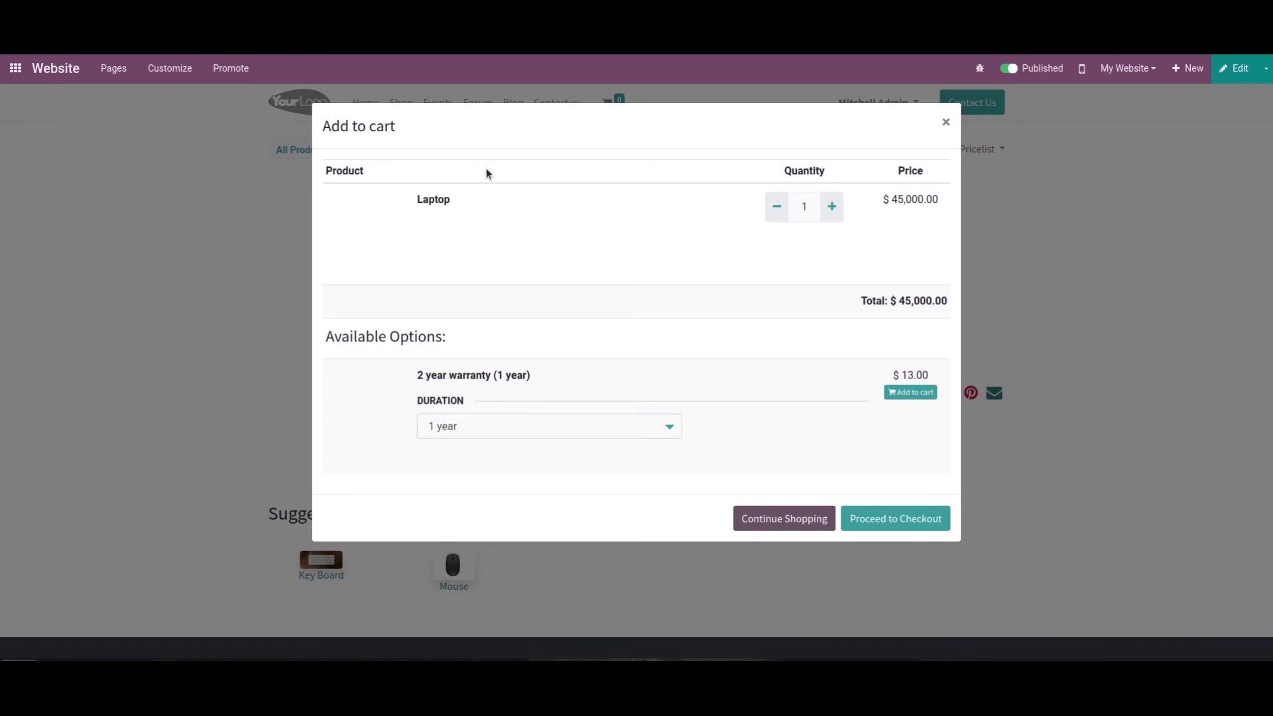
Add the $13.00 2 year warranty option along with the Laptop and go to the cart.
{"action": "left_click", "coordinate": [912, 392]}
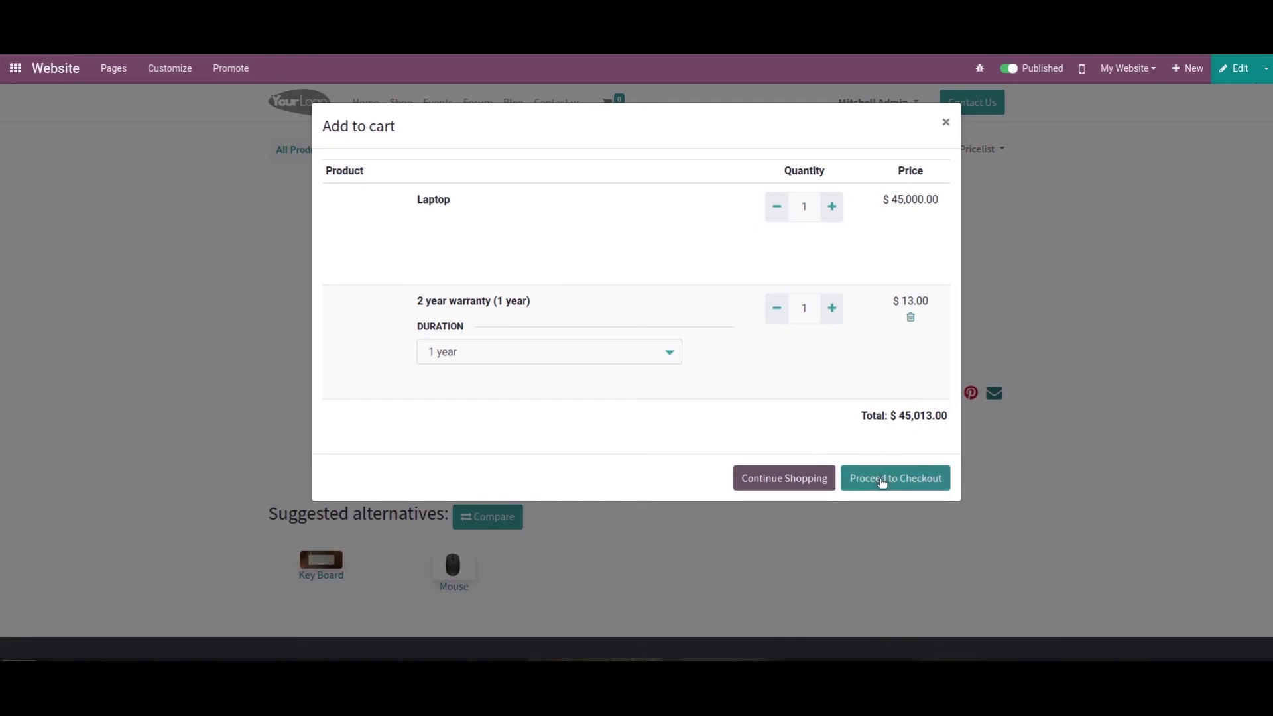
{"action": "left_click", "coordinate": [882, 479]}
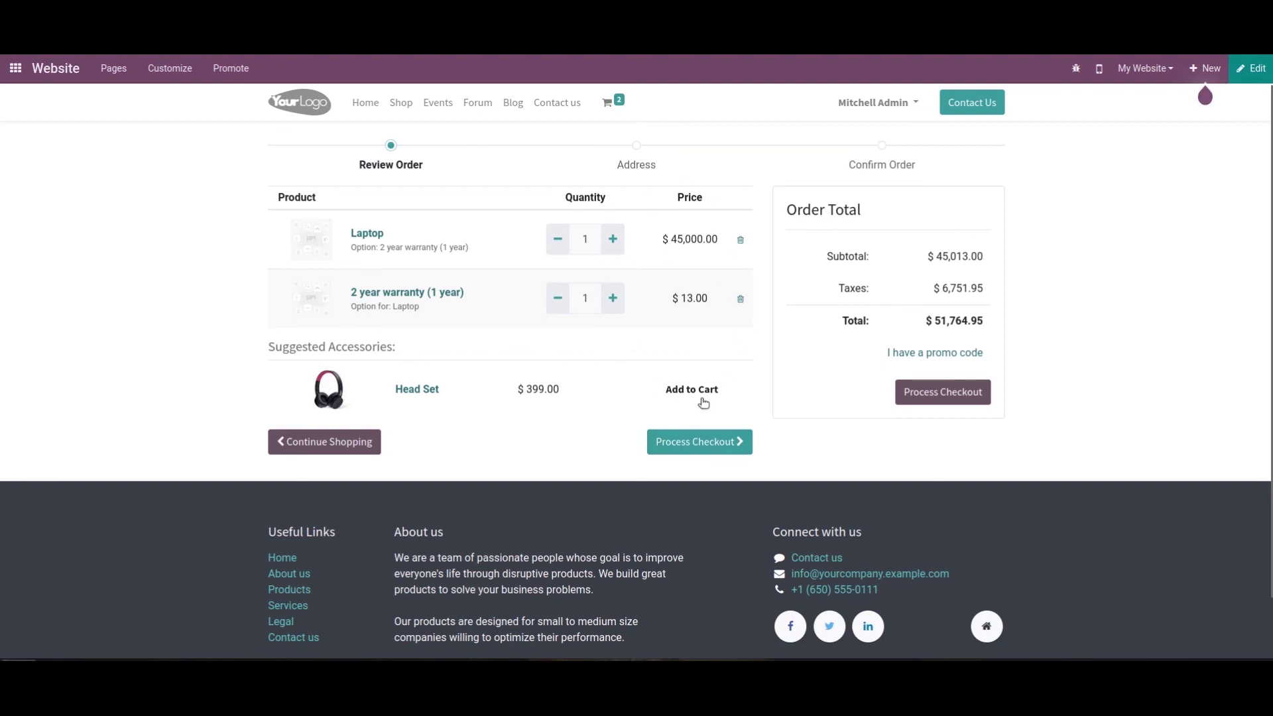
Add the suggested $399.00 Head Set to the cart and proceed to checkout.
{"action": "left_click", "coordinate": [695, 390]}
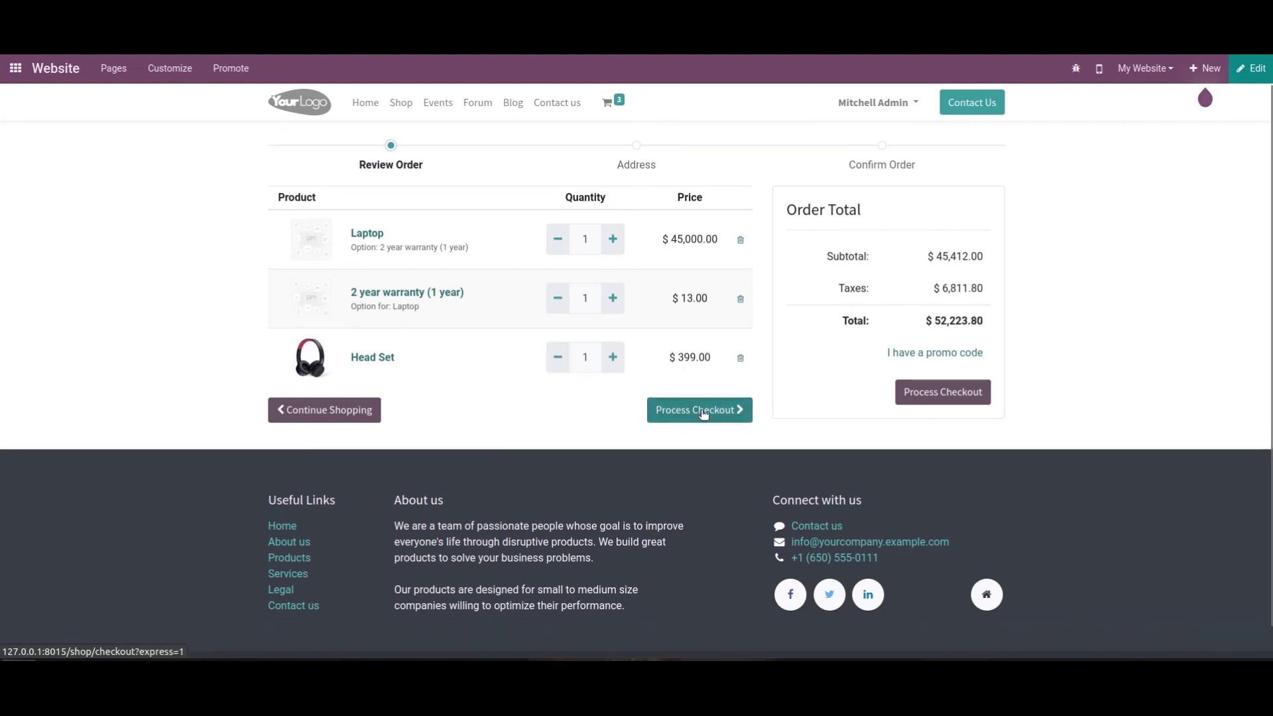
{"action": "left_click", "coordinate": [704, 412]}
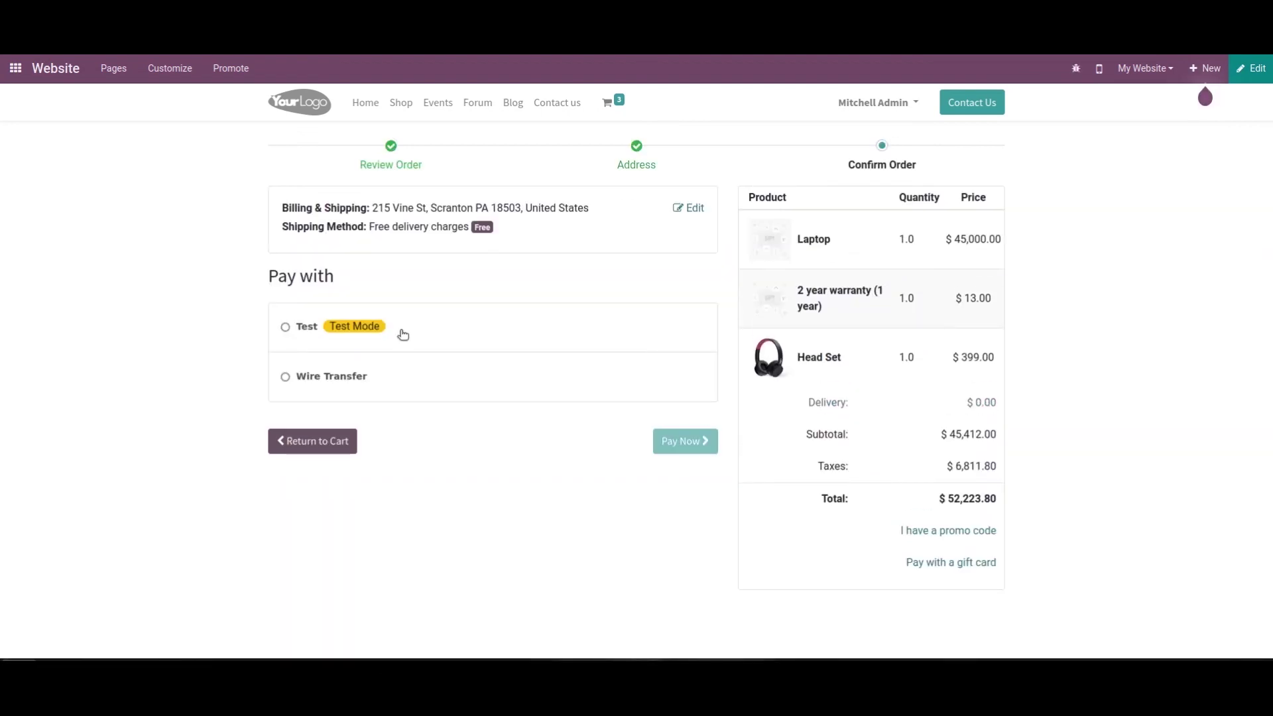